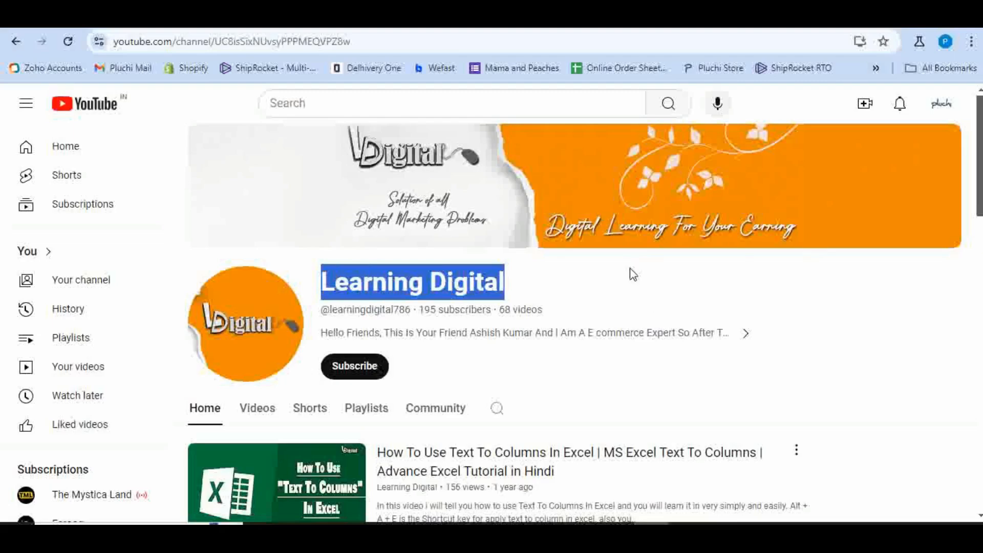
Subscribe to the Learning Digital YouTube channel.
scroll(643, 281, down, 15)
scroll(643, 281, up, 10)
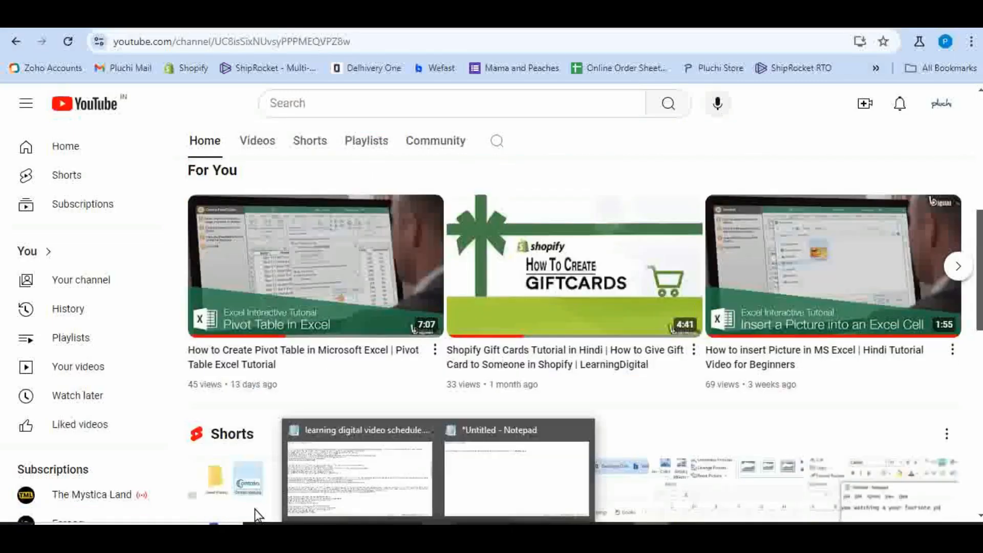
scroll(367, 313, up, 5)
click(365, 311)
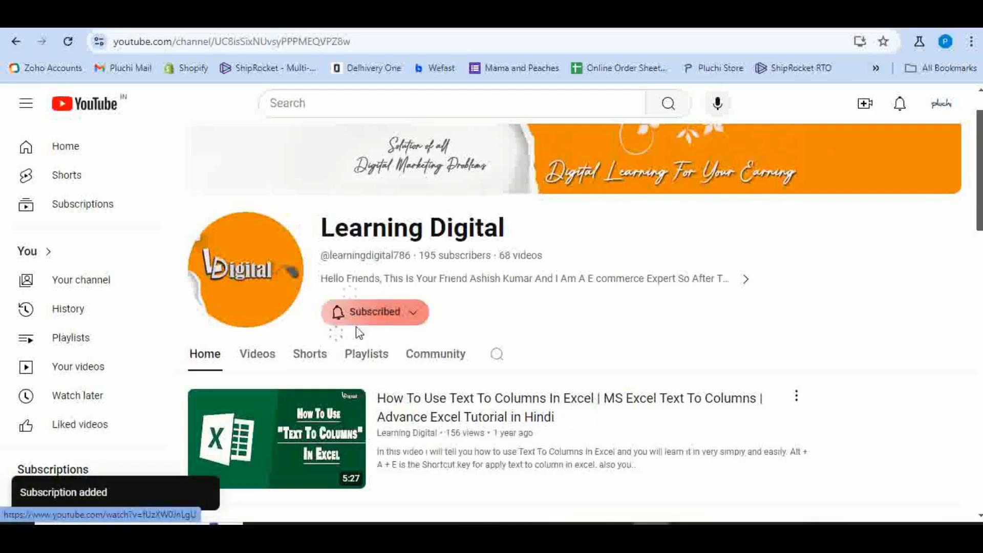
click(359, 312)
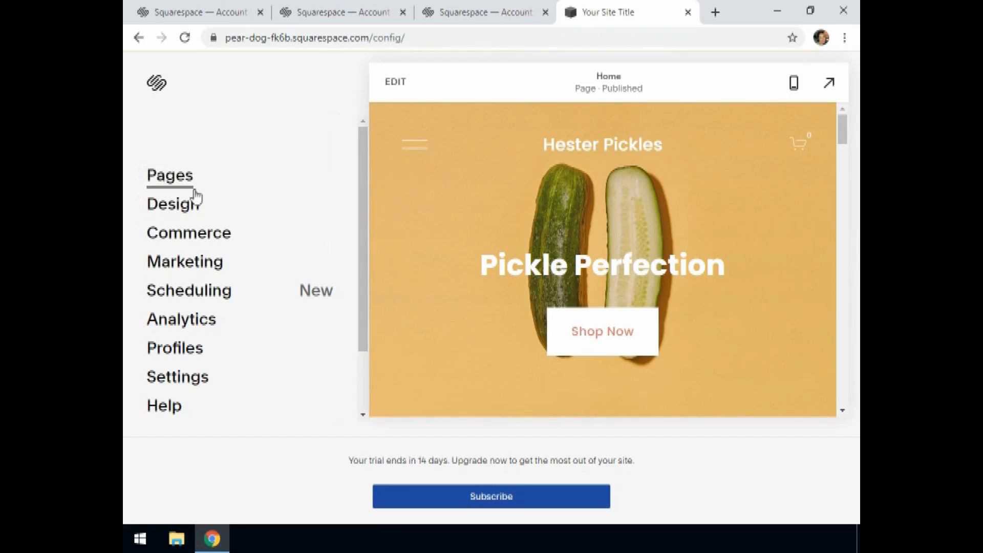
Add a new page to the site's main navigation using the FAQs 1 designer layout.
click(182, 189)
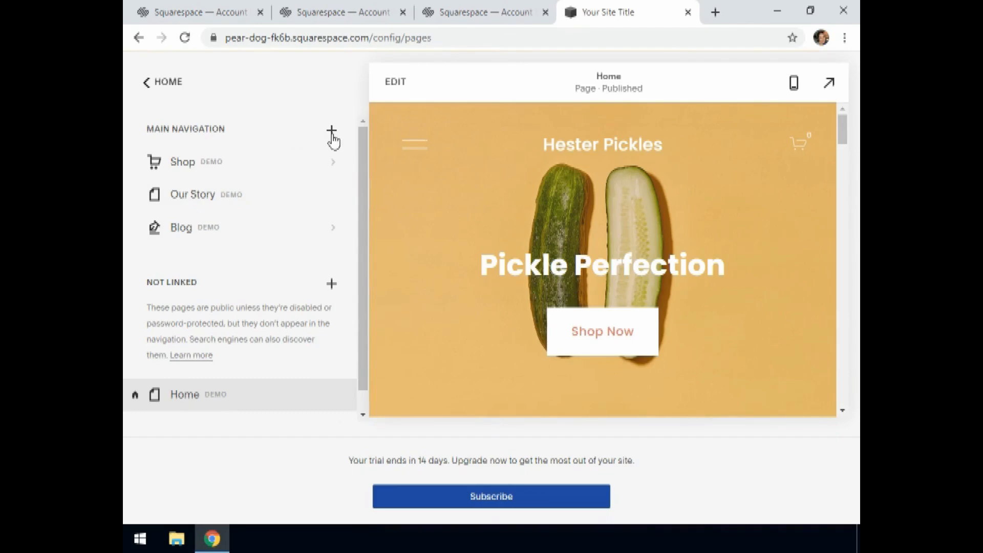
click(332, 131)
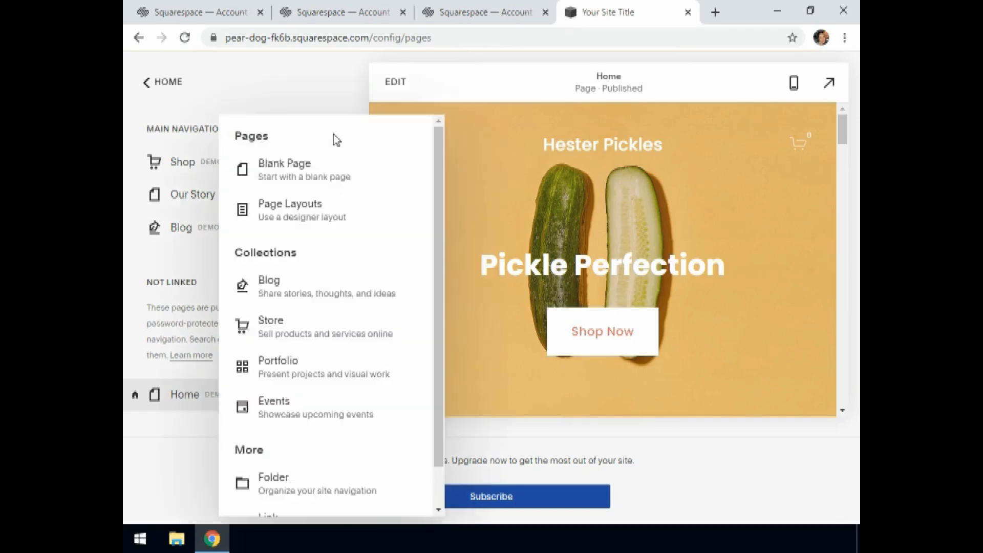
click(301, 211)
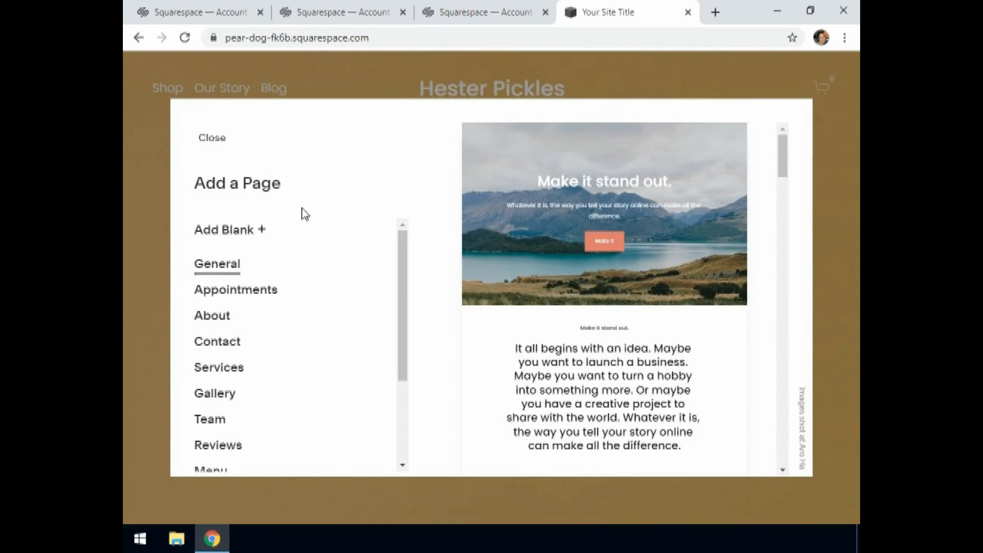
scroll(255, 307, down, 3)
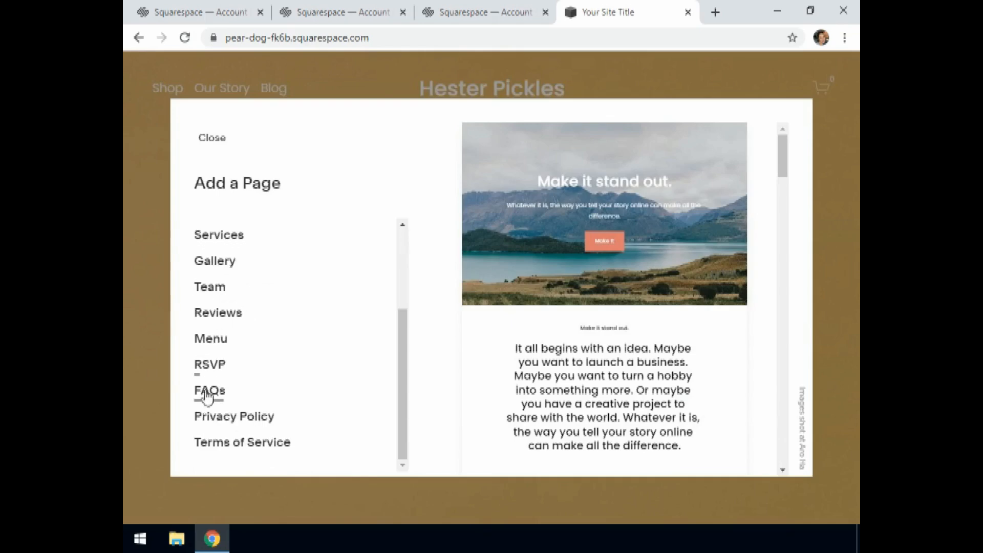
click(207, 395)
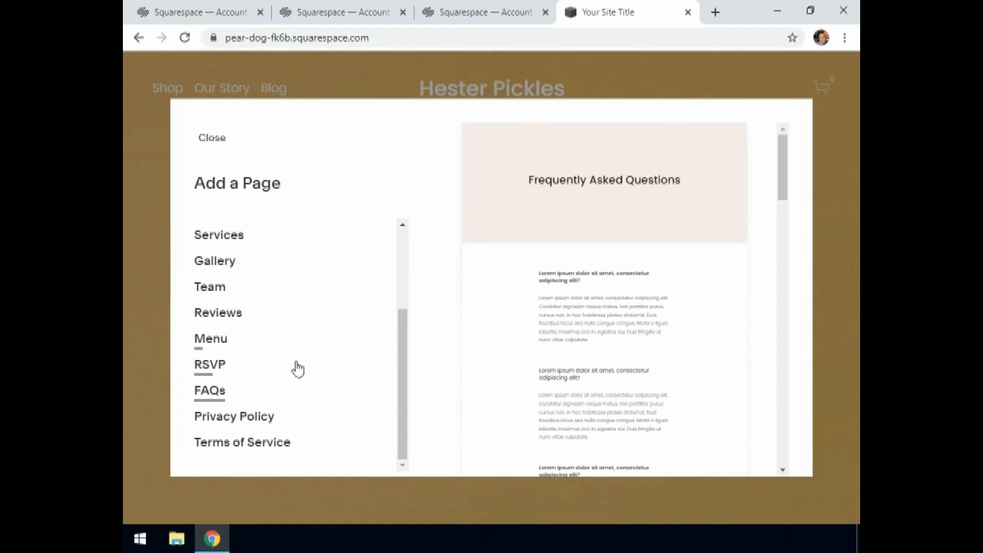
scroll(597, 292, down, 3)
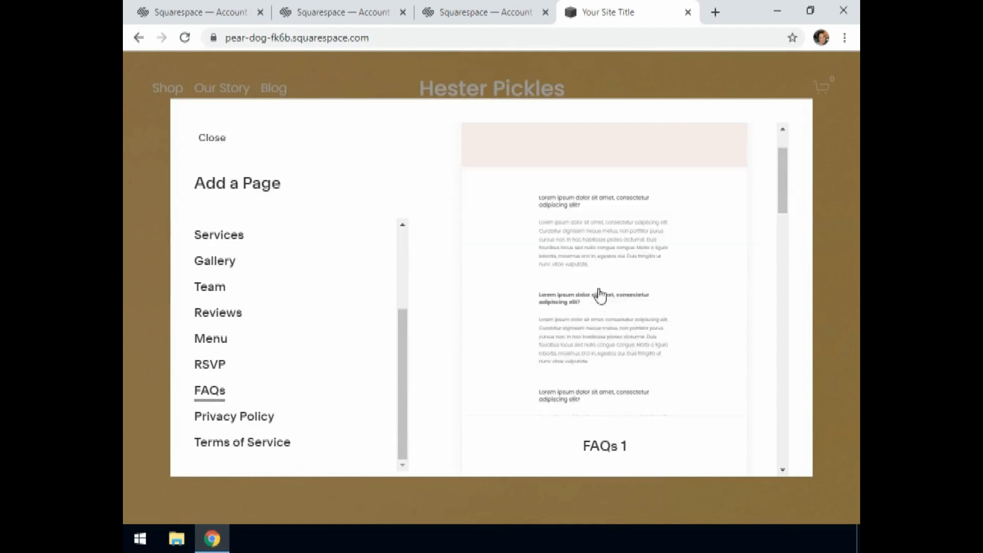
scroll(528, 281, down, 3)
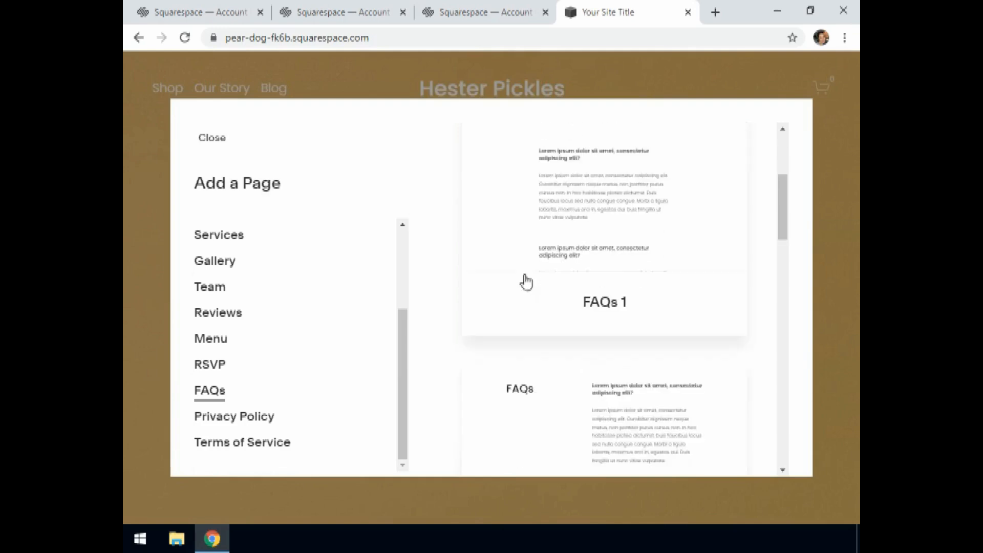
click(605, 312)
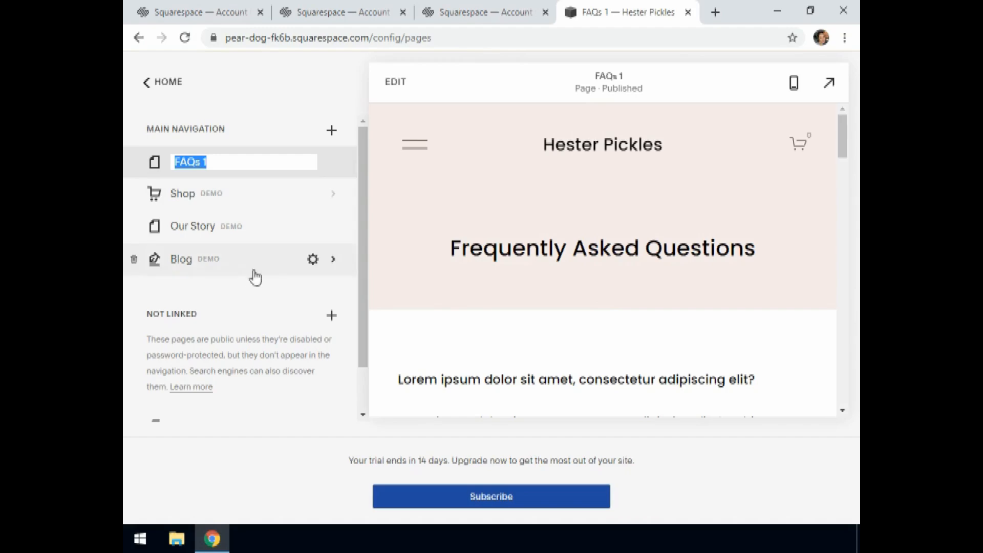
Rename the newly added page in the main navigation to "FAQs".
click(222, 157)
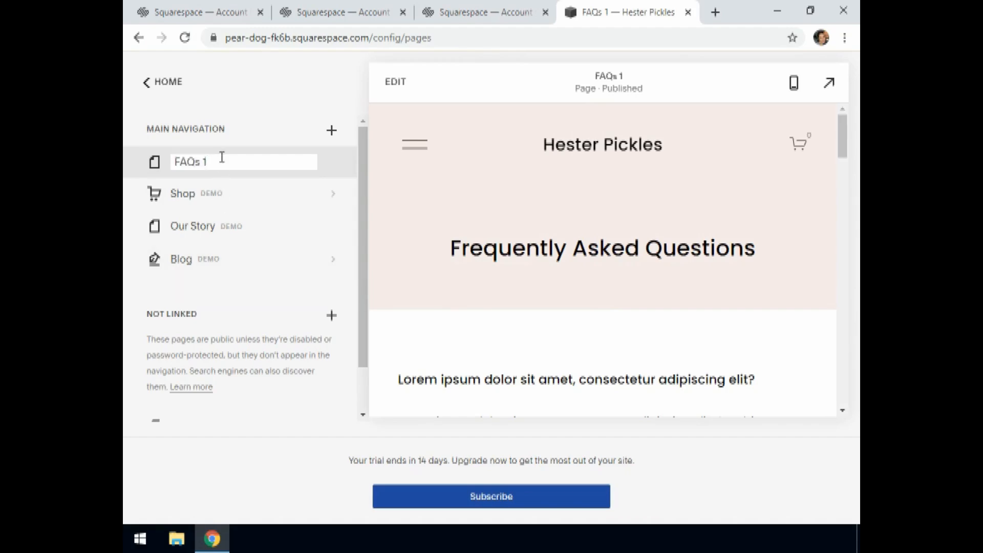
key(BackSpace)
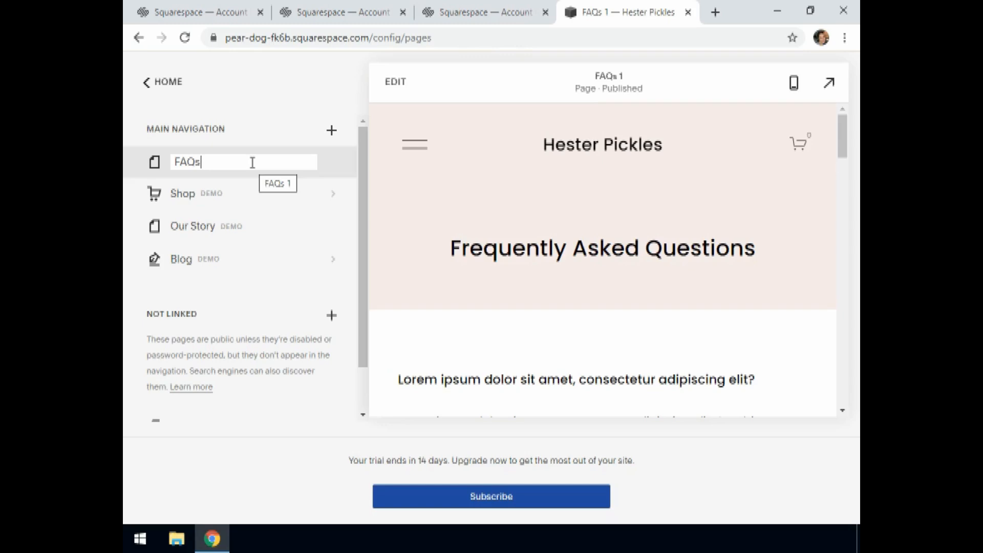
key(Return)
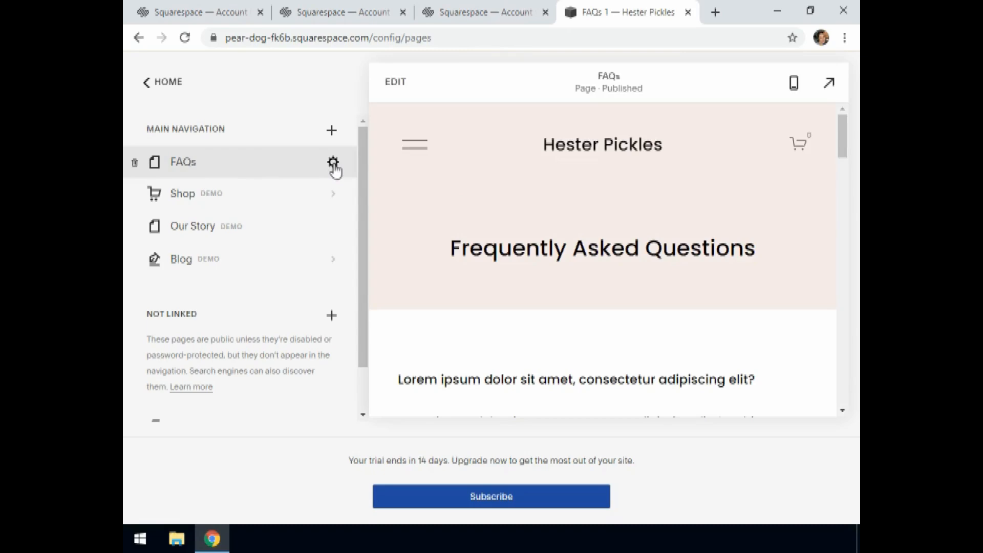
In the FAQs page settings, set the SEO title to "Orders, refunds & shipping: Common FAQs".
click(333, 163)
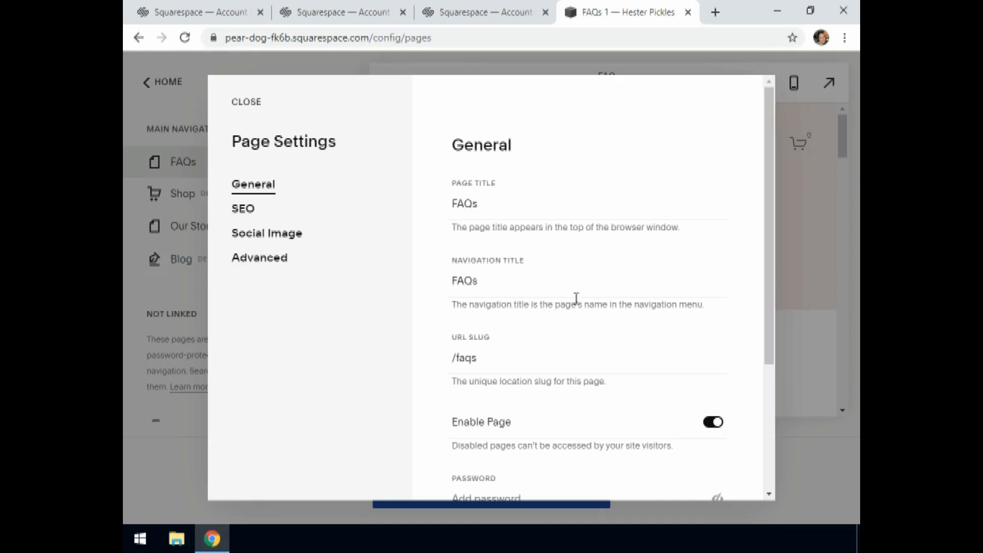
click(558, 286)
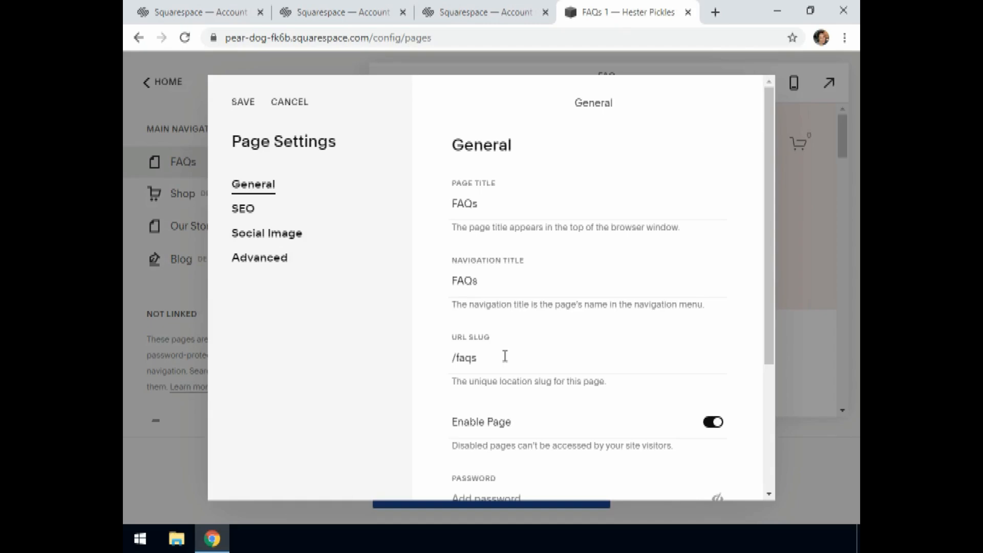
click(244, 210)
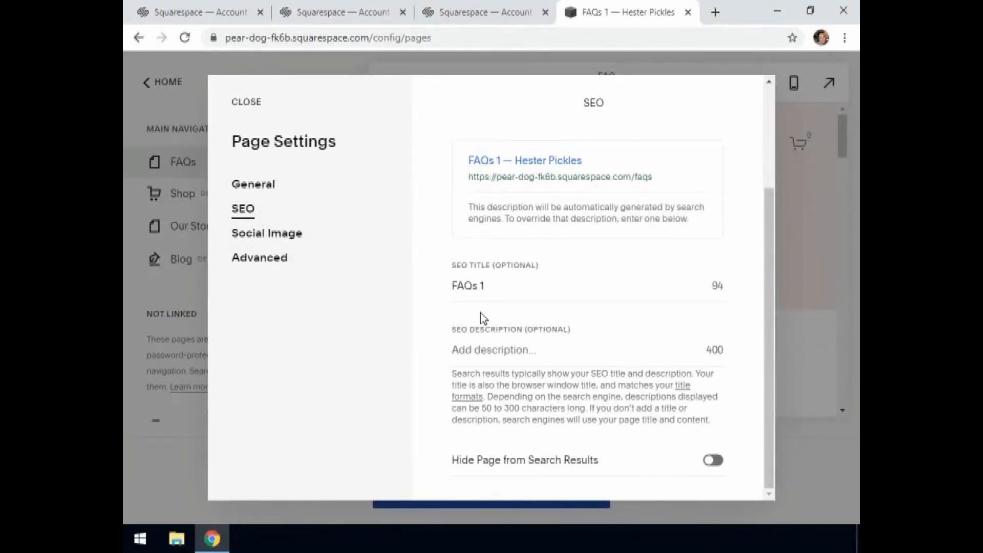
click(489, 285)
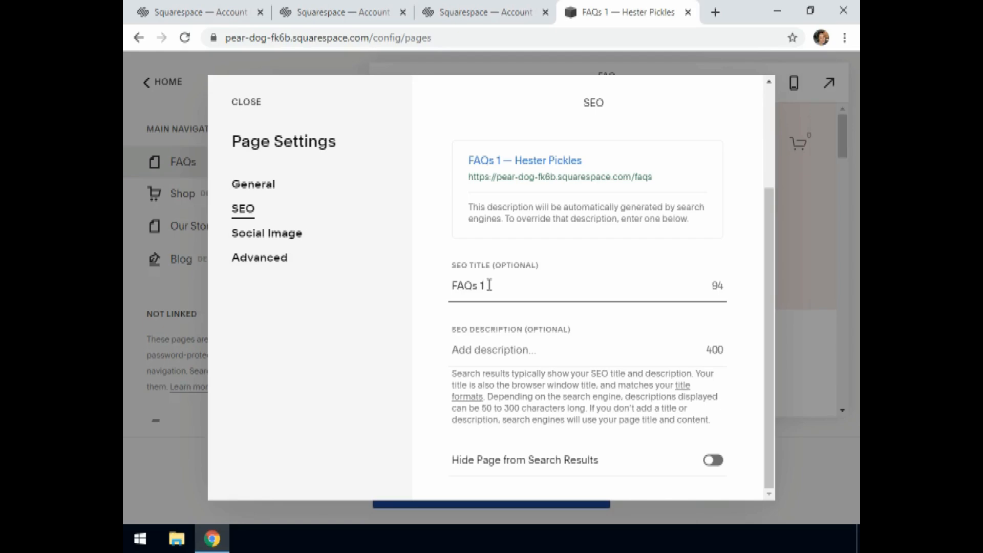
drag(490, 285, 446, 286)
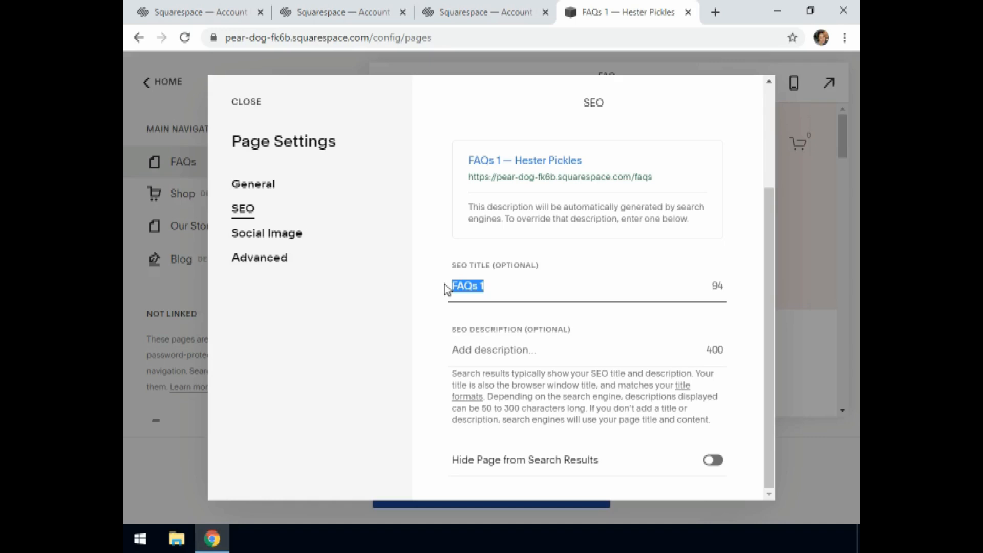
text(Orders, r)
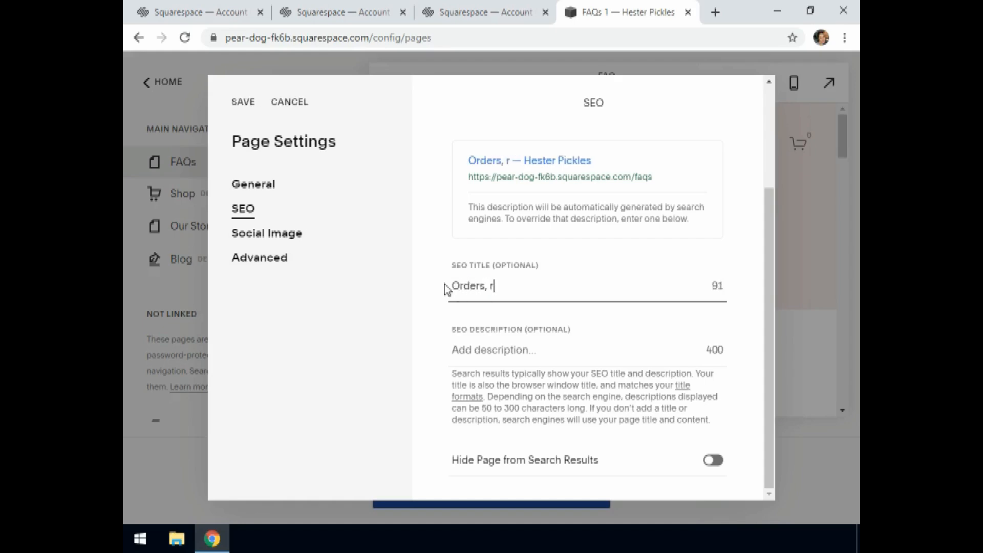
text(efunds)
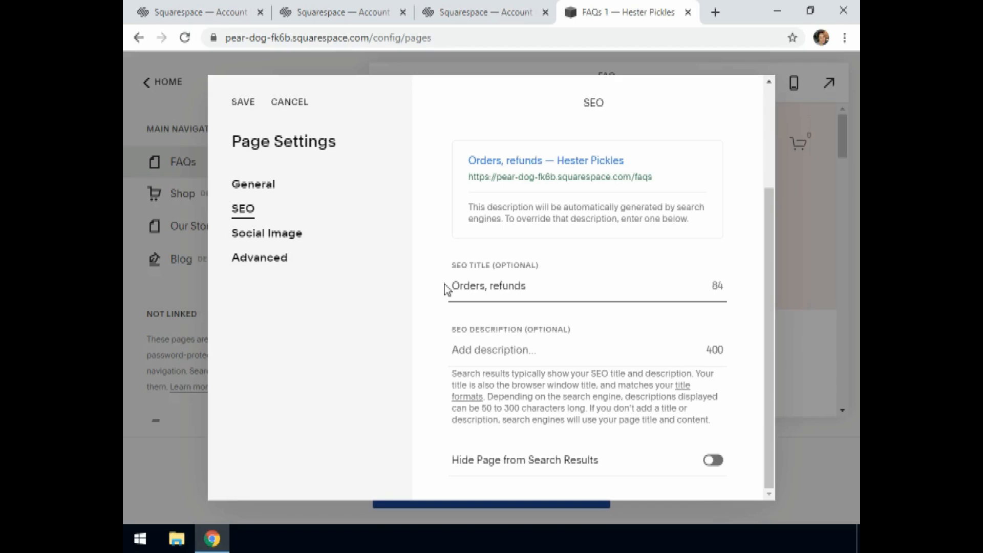
text( & shipp)
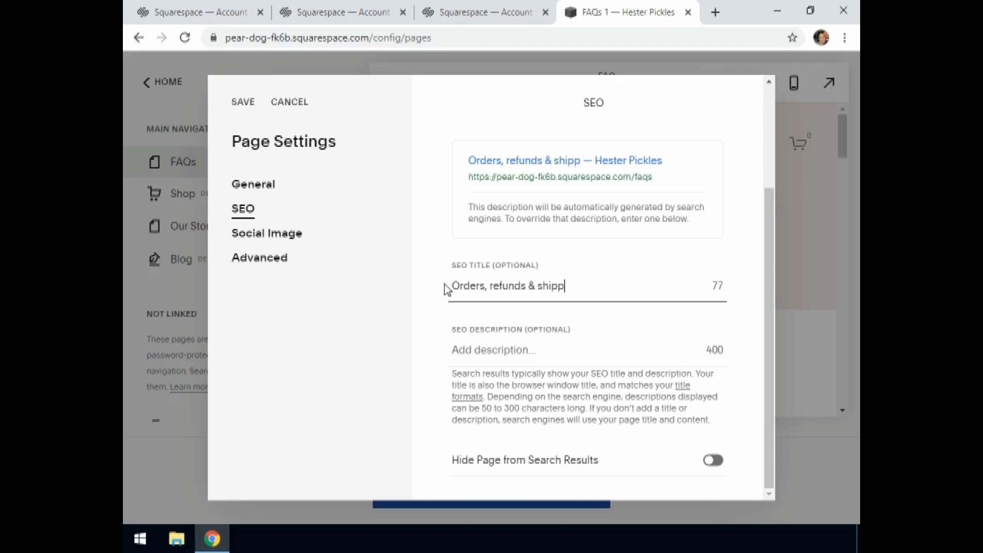
text(ing: )
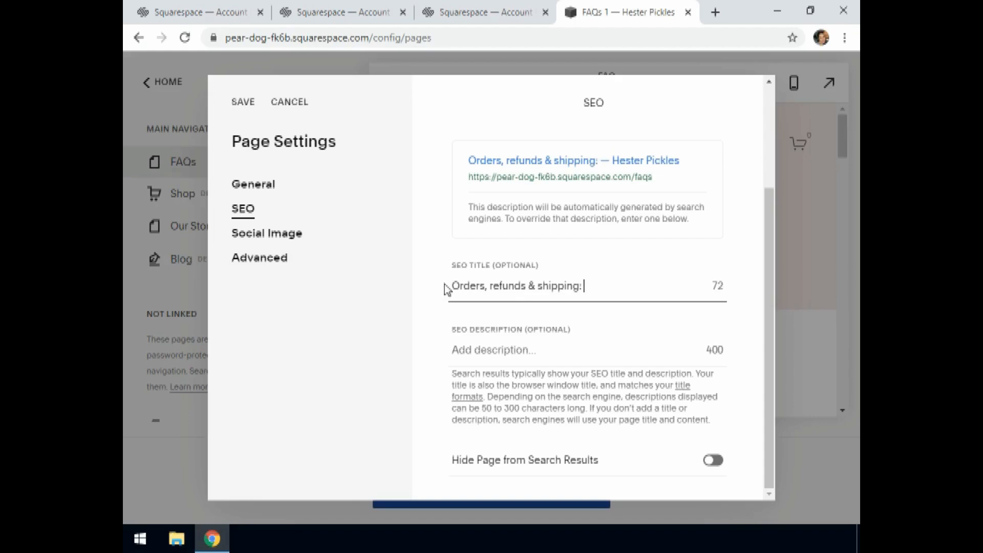
text(Common)
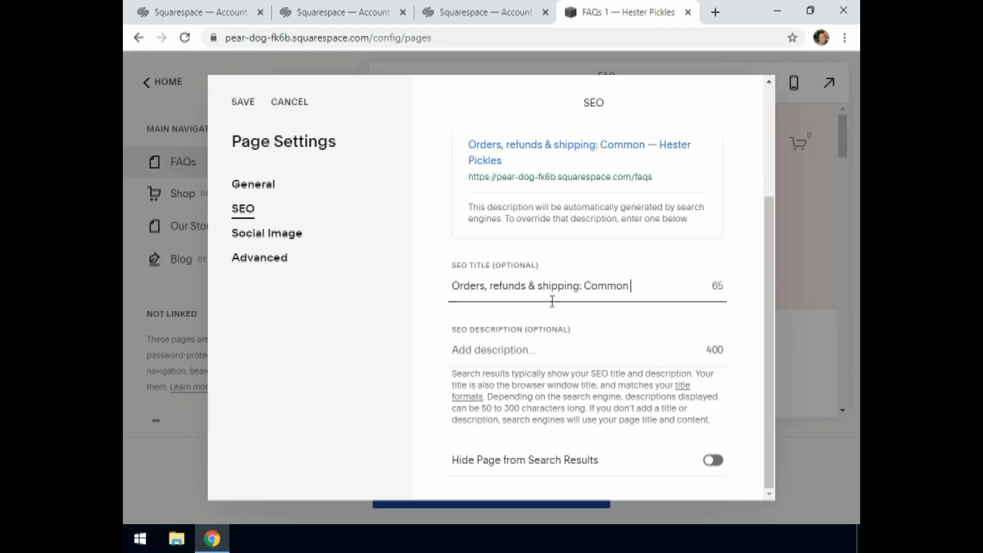
text( FA)
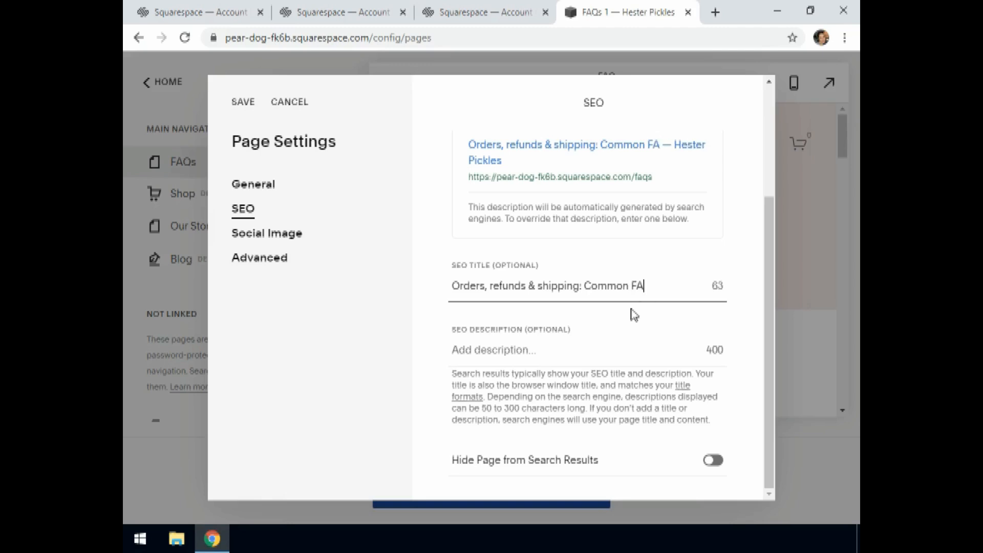
text(Qs‰)
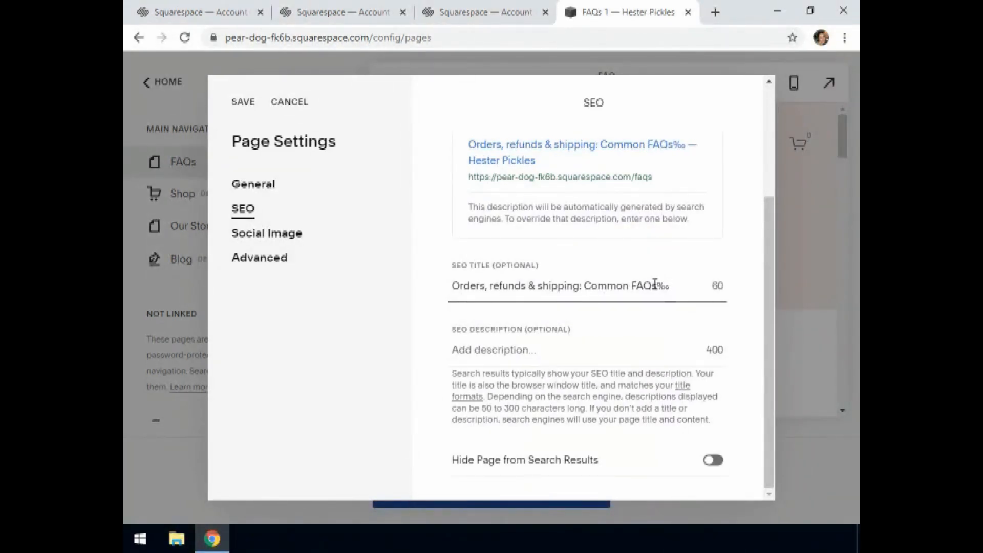
key(BackSpace)
Set the page's SEO description to "See answers to the questions customers ask us daily." and save the page settings.
click(472, 345)
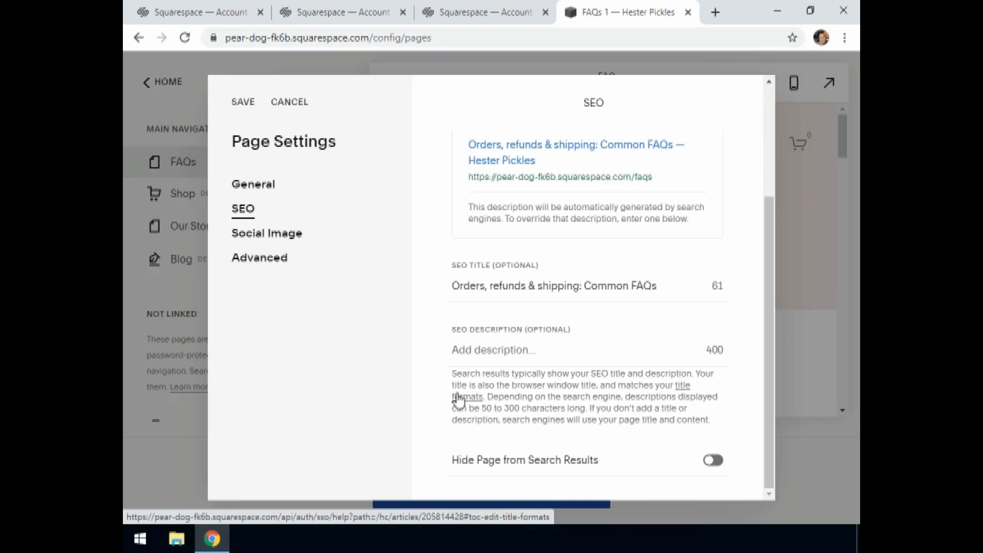
click(464, 350)
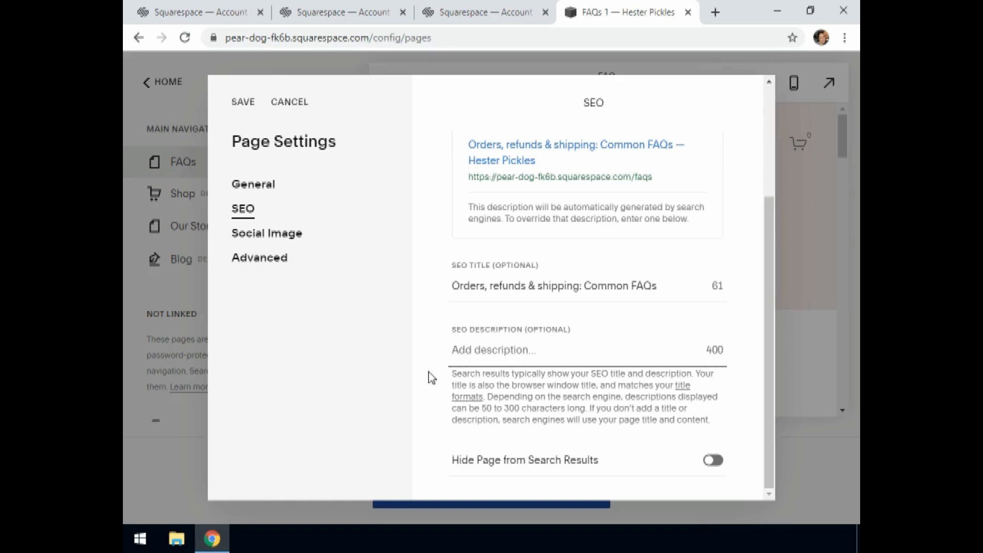
text(See ans)
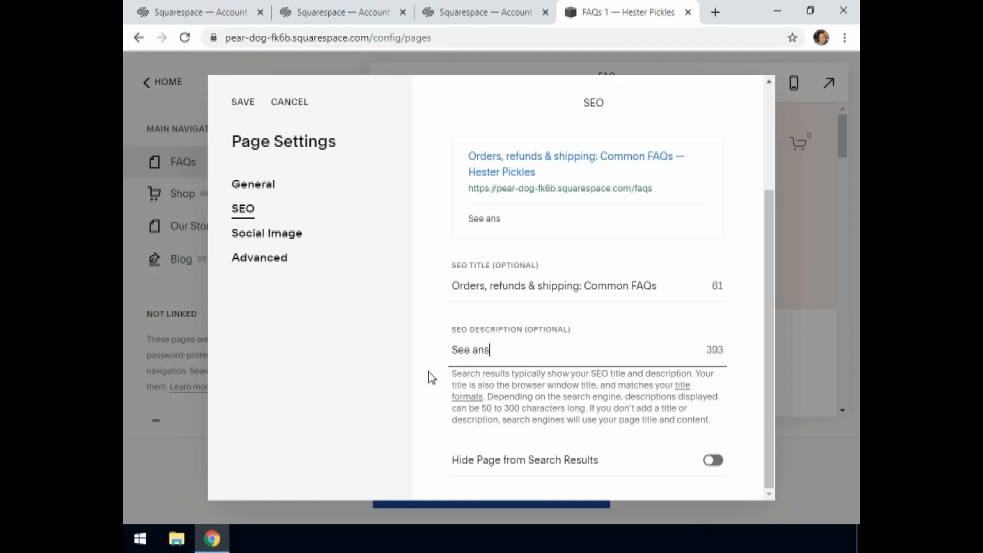
text(wers to the)
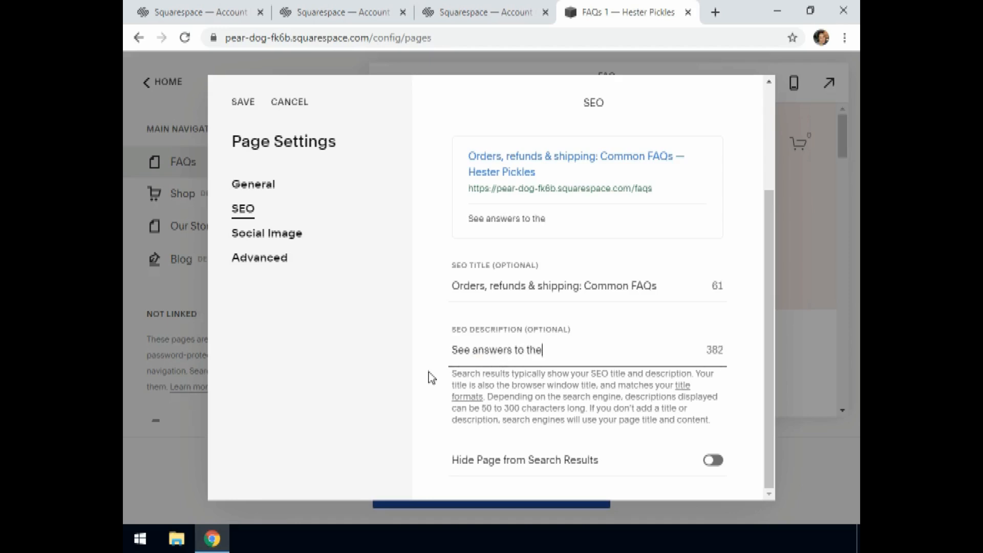
text( questions custo)
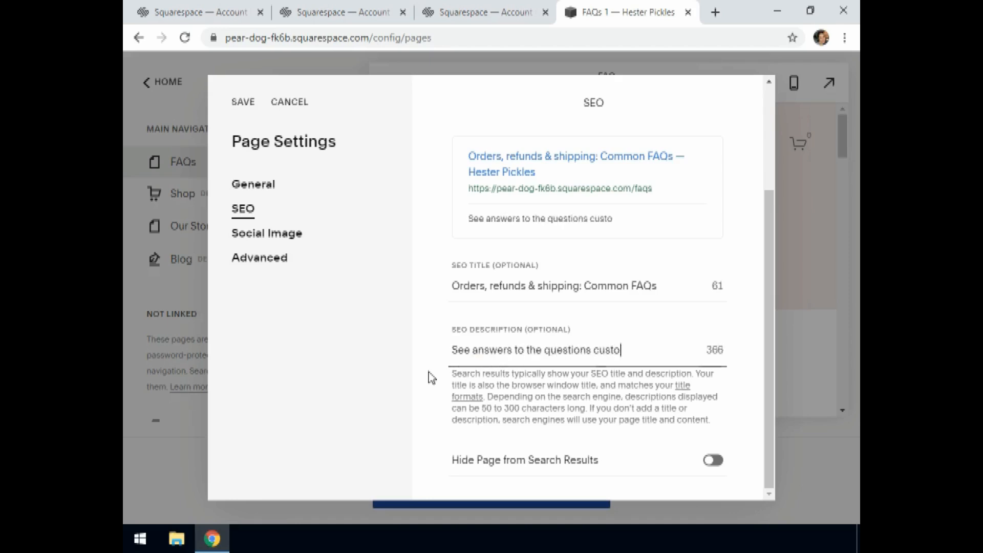
text(mers ask us da)
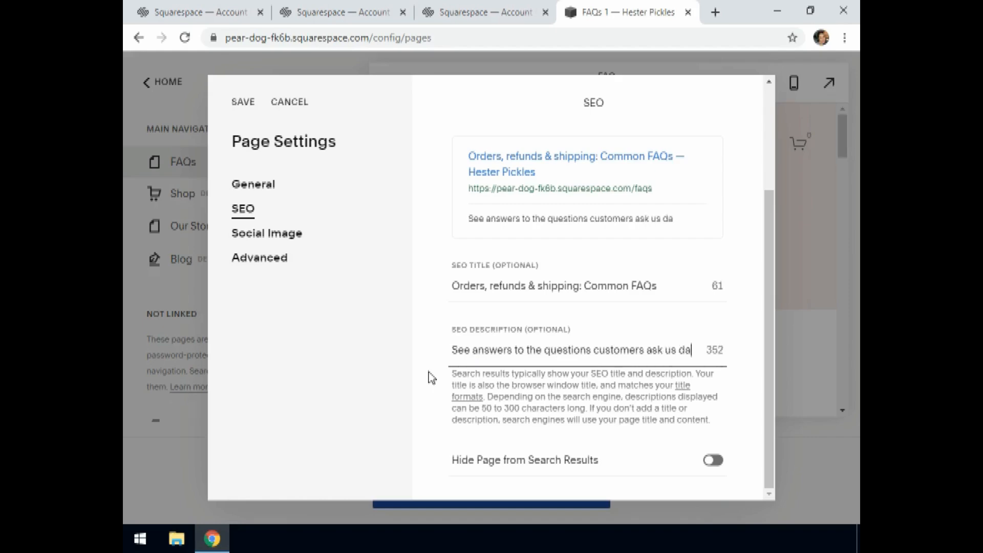
text(ily)
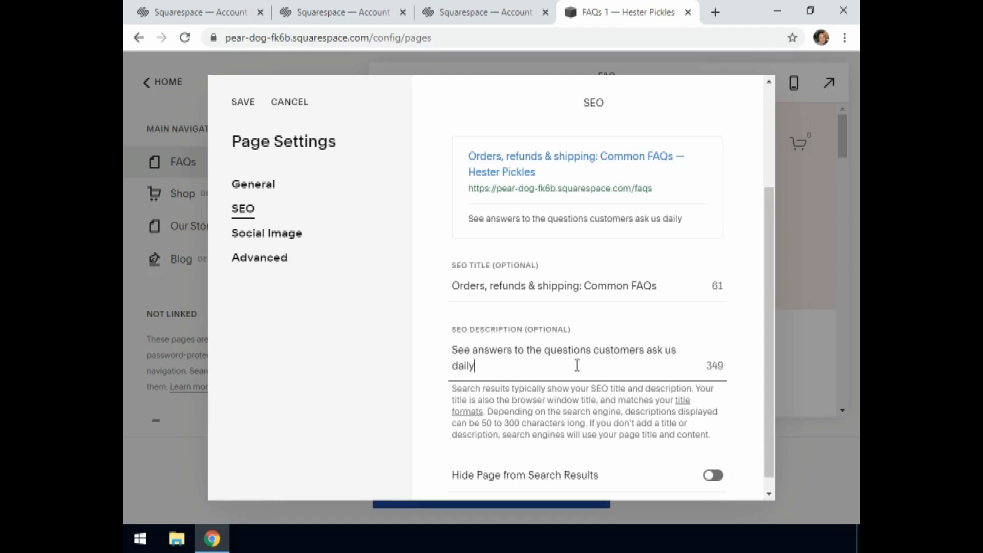
text(.)
click(241, 105)
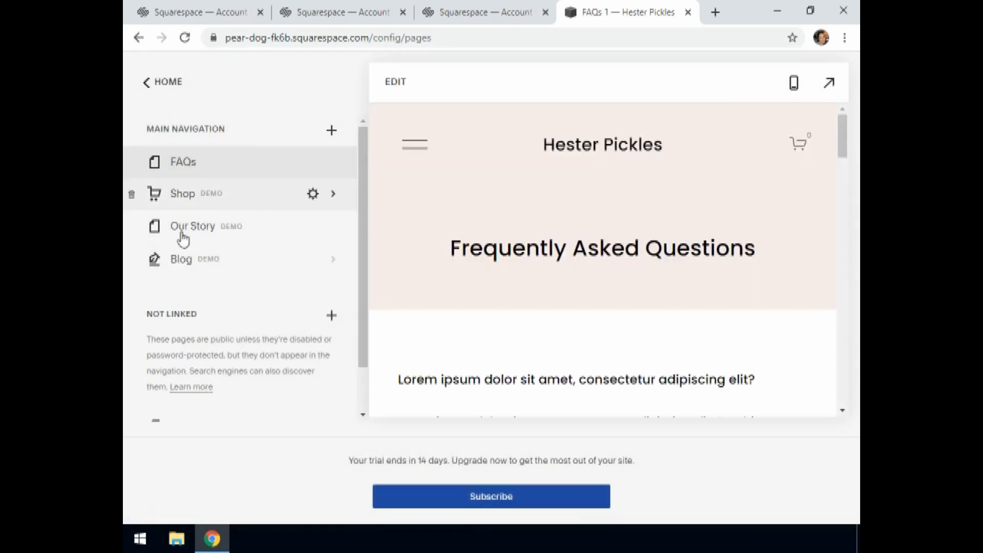
Open the FAQs page for editing and set the "Frequently Asked Questions" title to the Heading 1 style.
click(396, 83)
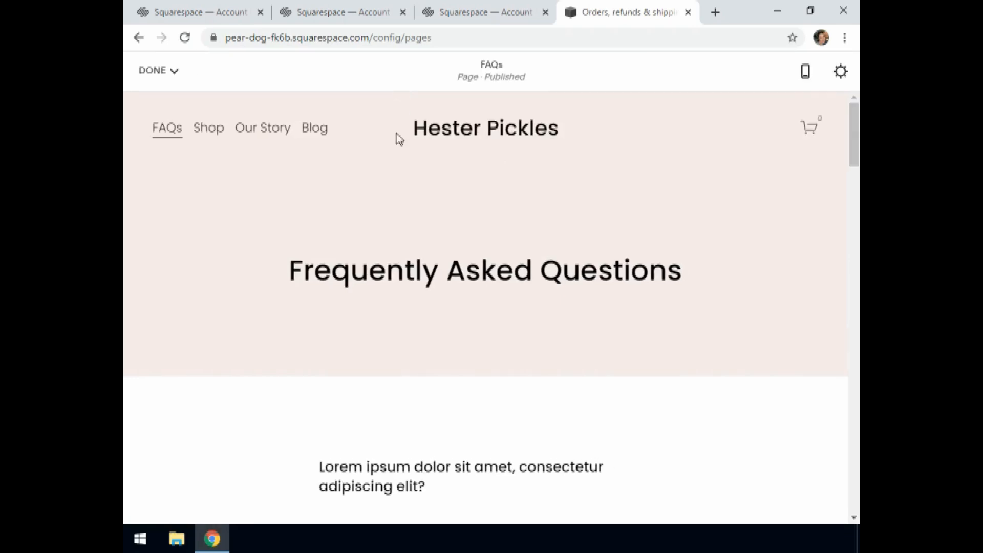
mouse_move(384, 296)
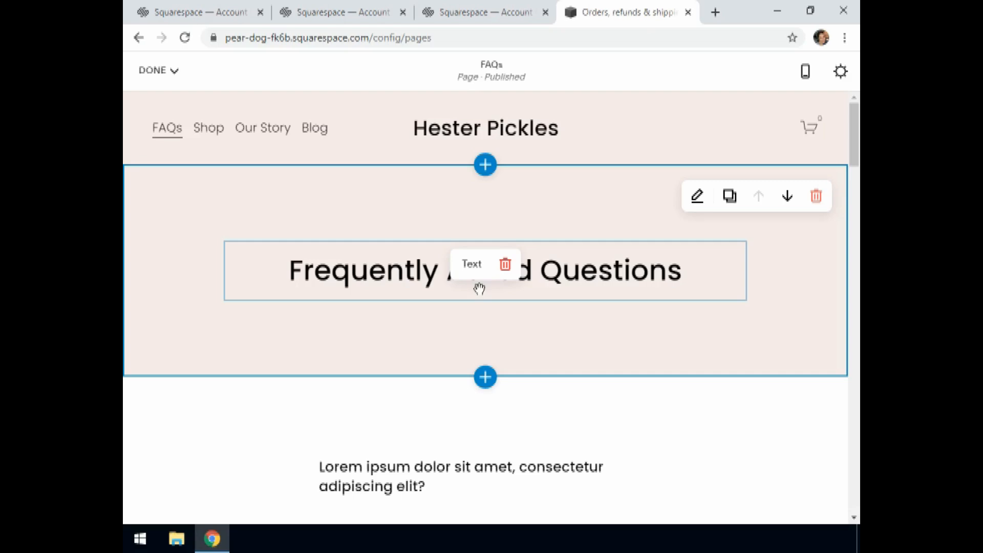
click(426, 278)
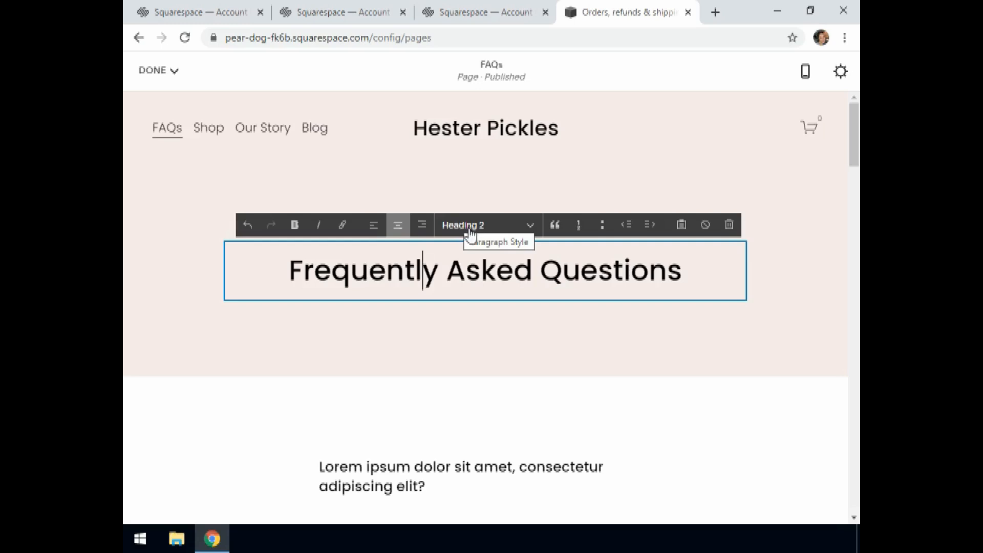
click(532, 229)
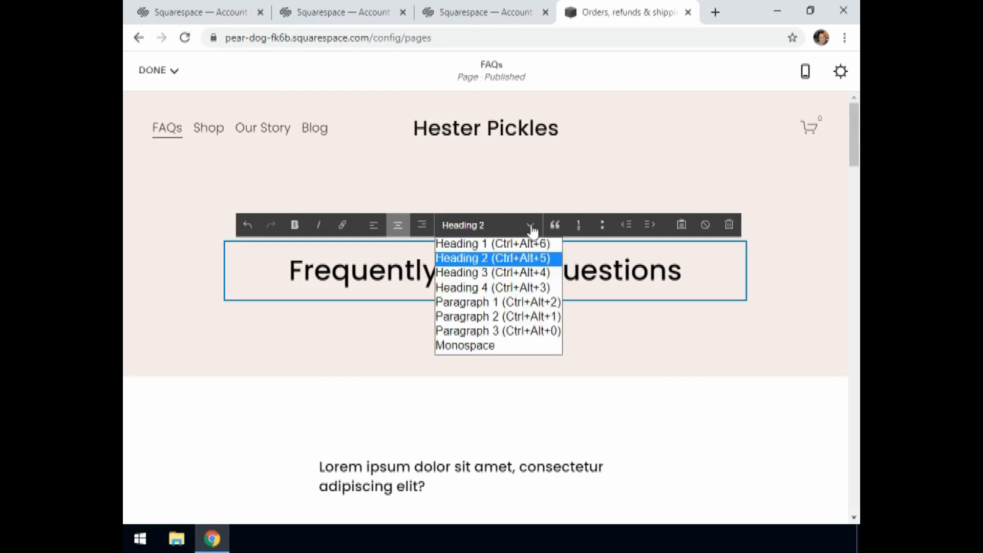
click(499, 245)
Change the first placeholder question below the page title to the Heading 3 style.
scroll(481, 315, down, 3)
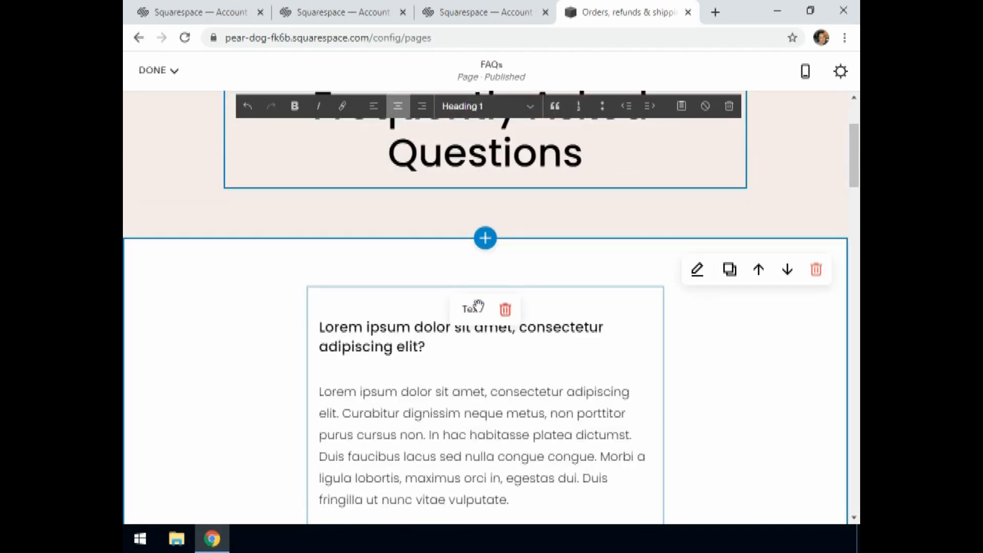
click(431, 329)
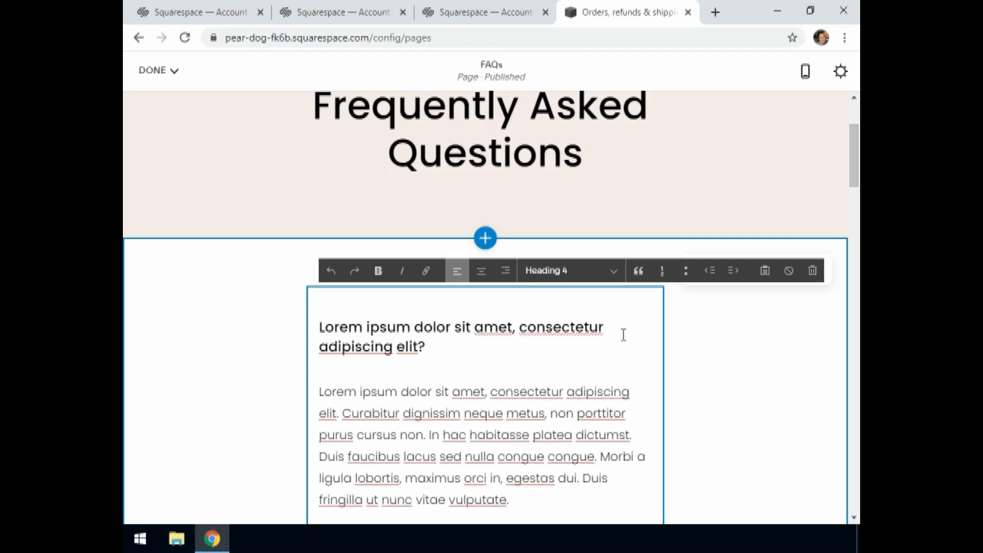
click(613, 271)
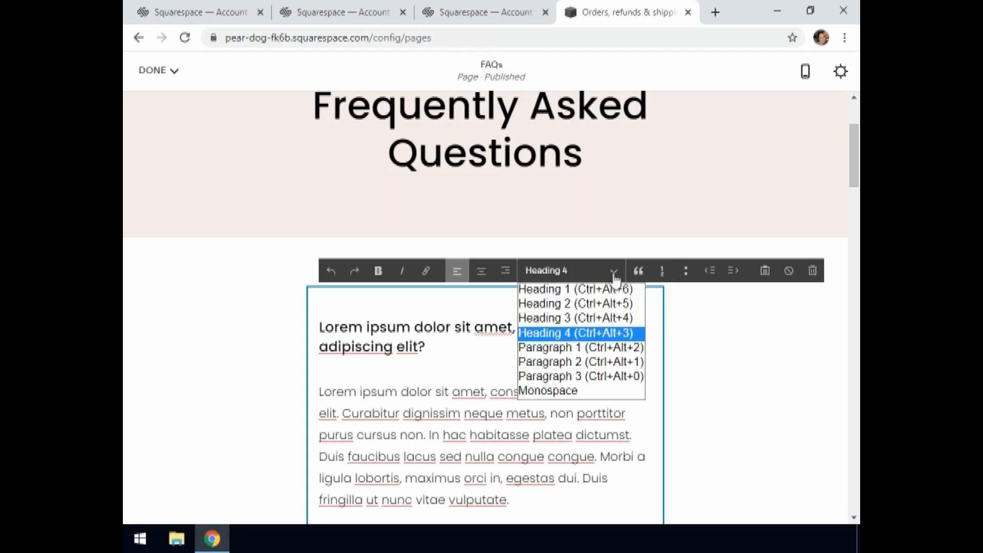
click(590, 319)
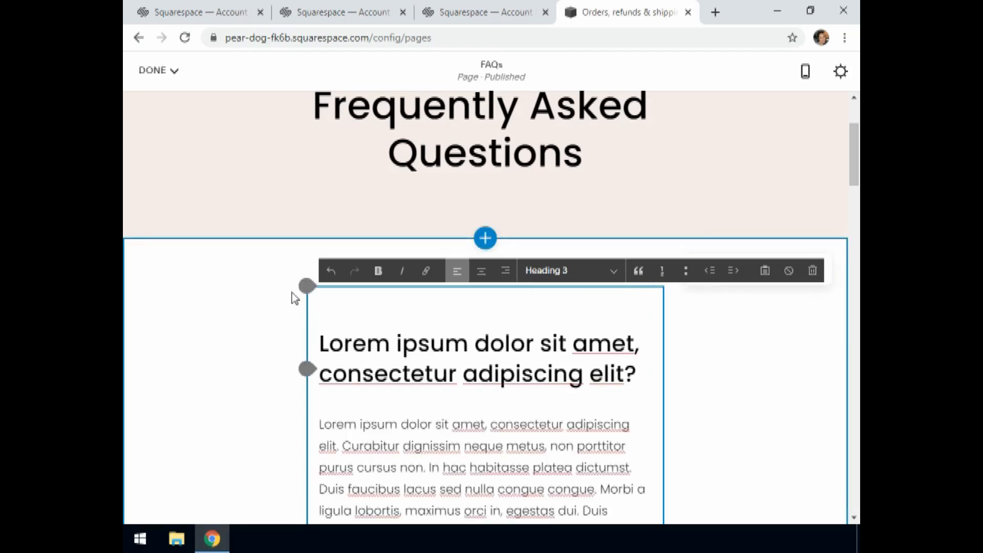
click(296, 265)
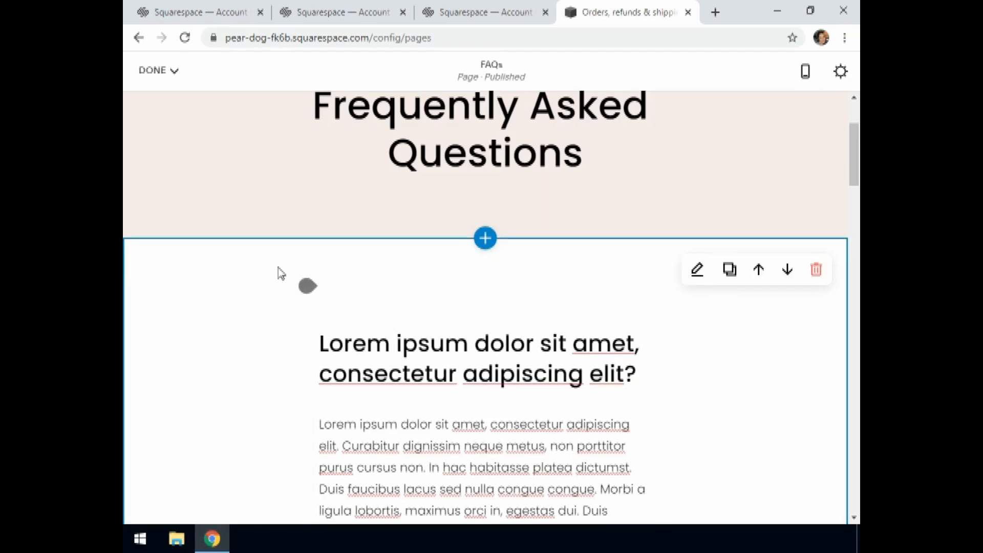
Insert a text block above the first question reading "Returns and Refunds" and style it as Heading 2.
mouse_move(309, 291)
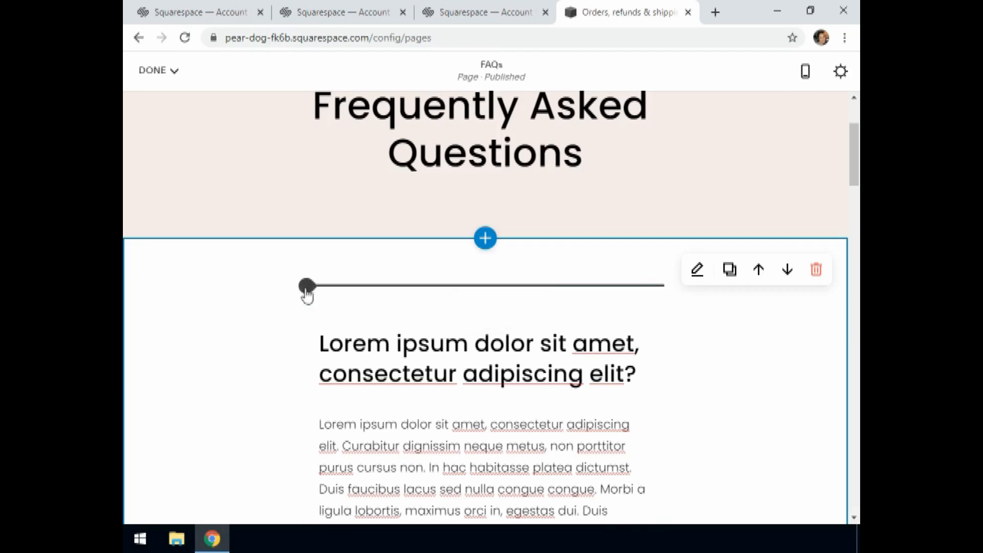
click(307, 292)
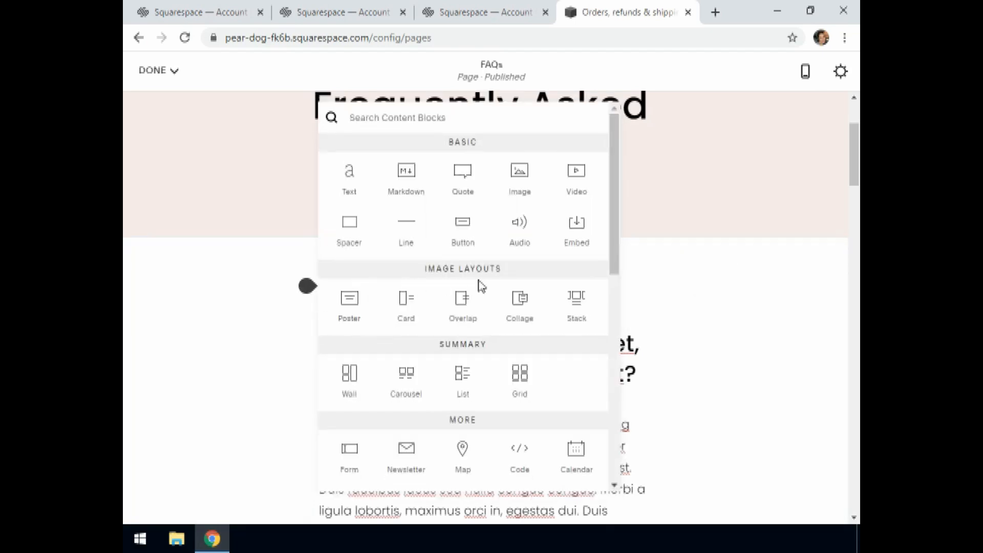
click(348, 176)
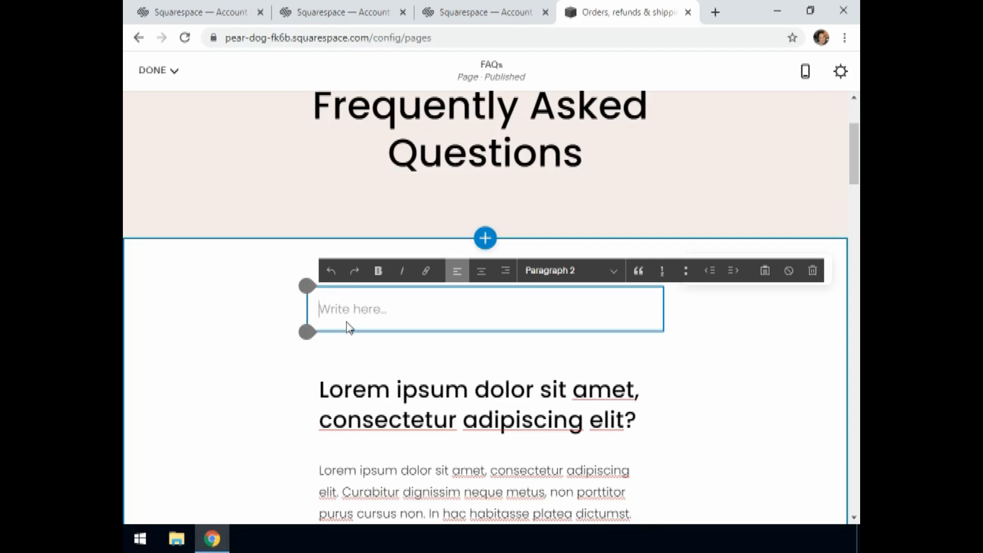
text(Returns and Refunds)
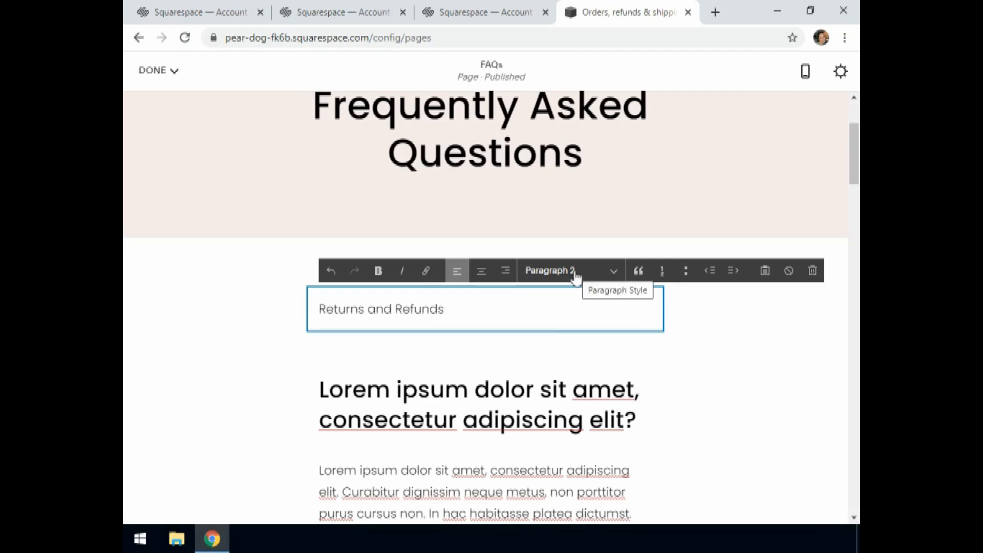
click(613, 271)
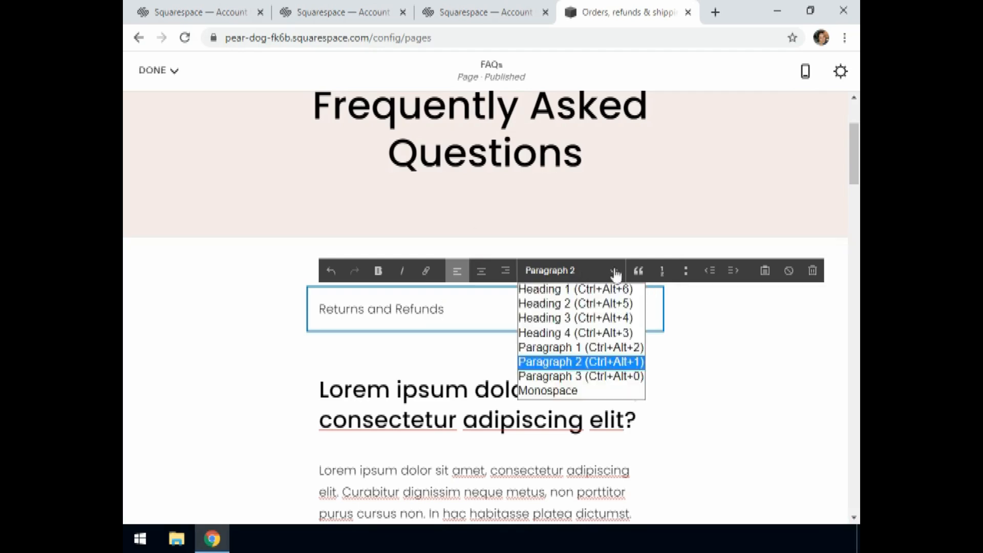
click(596, 304)
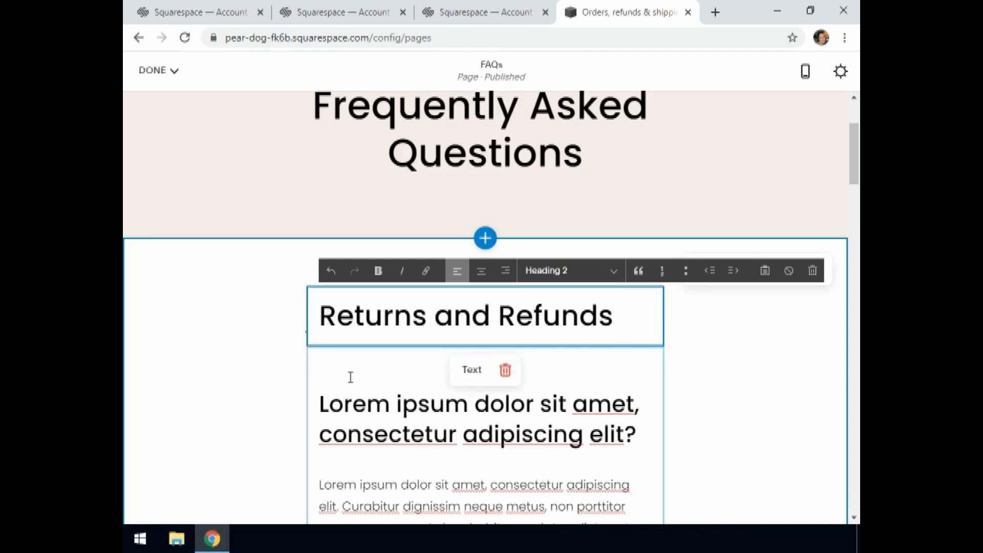
Change the second placeholder question, below the first answer, to the Heading 3 style.
scroll(350, 377, down, 3)
scroll(350, 377, down, 4)
click(335, 333)
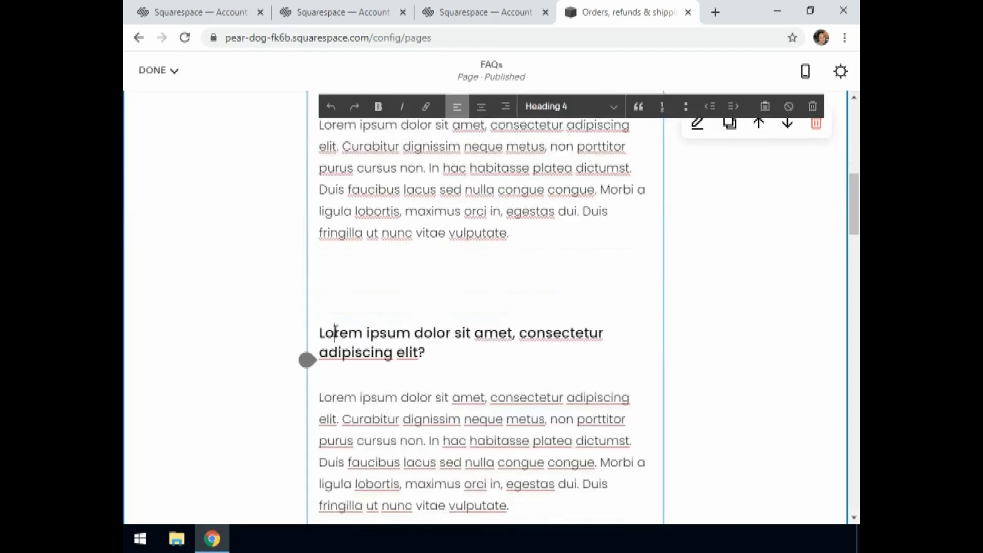
click(612, 107)
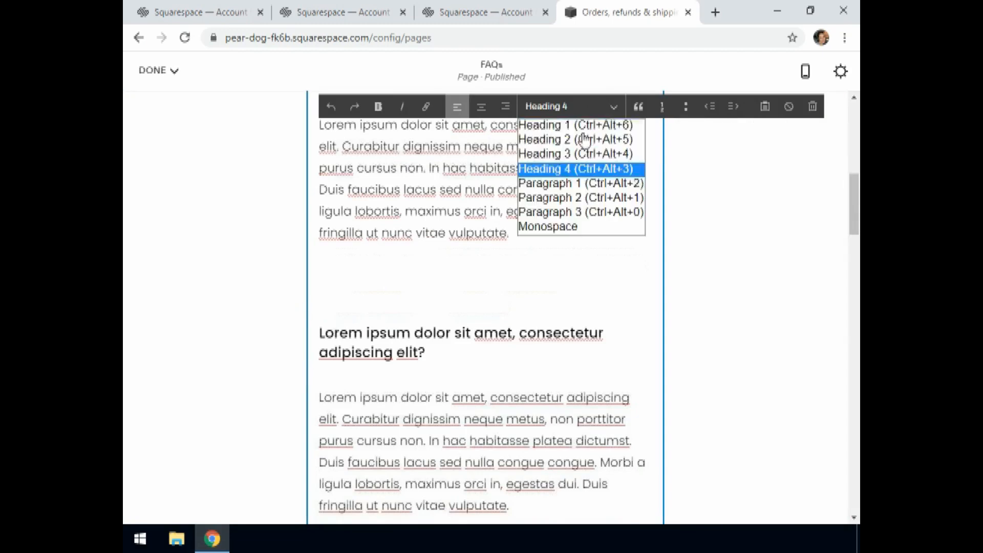
click(552, 155)
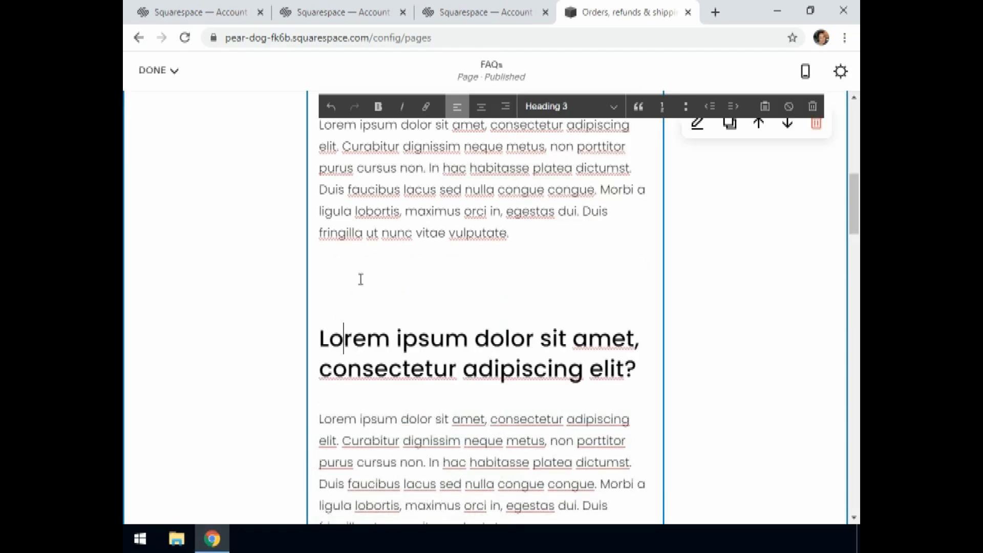
Save the edits to the FAQs page and leave the page editor.
scroll(265, 295, up, 4)
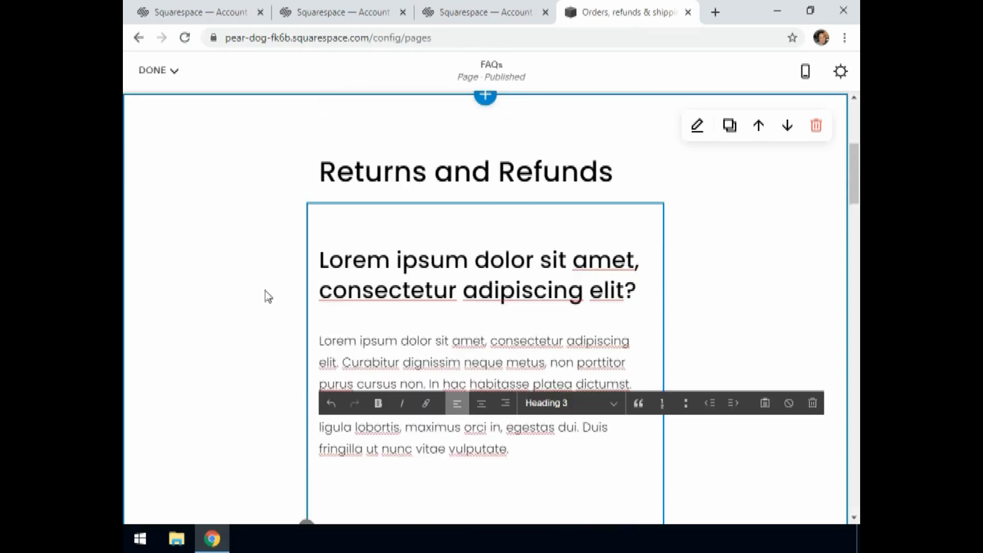
click(383, 174)
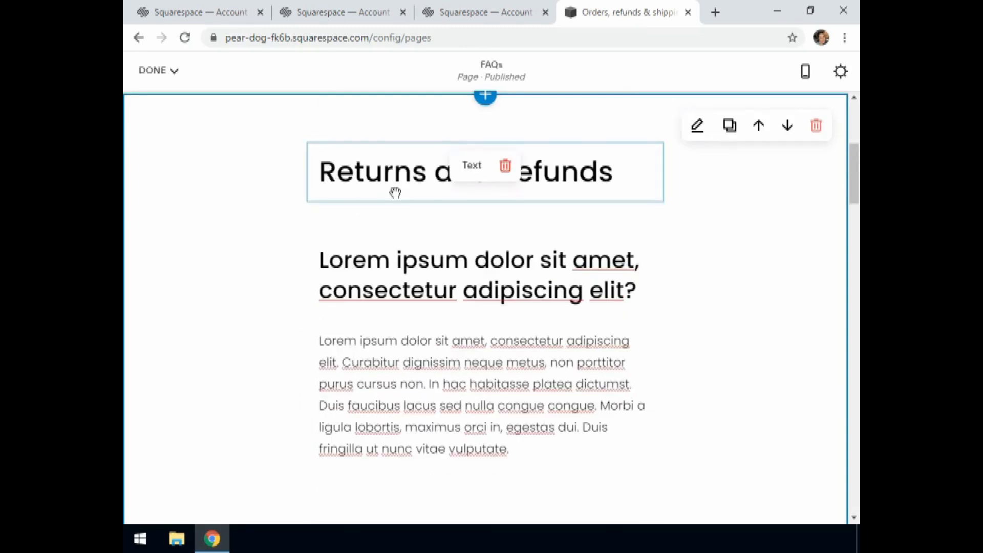
click(151, 71)
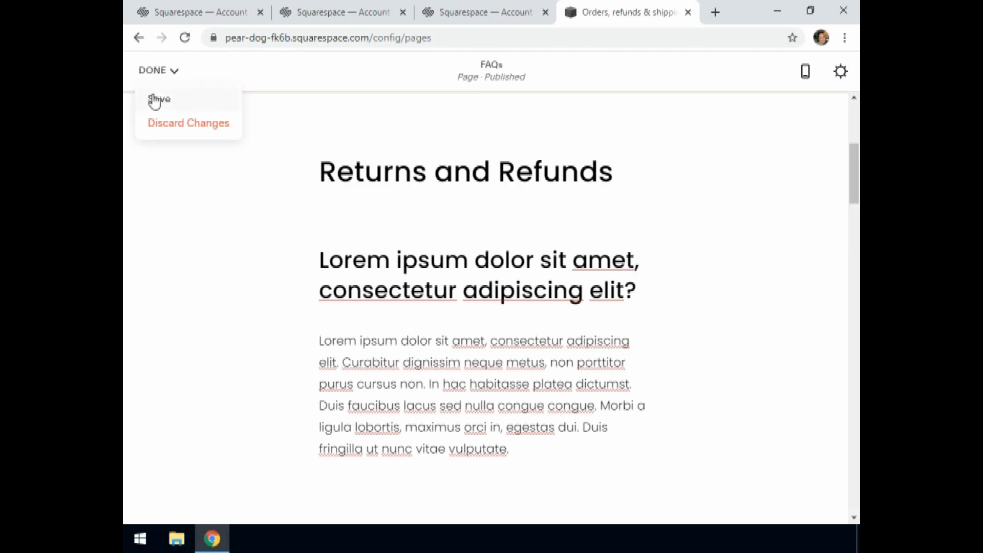
click(154, 100)
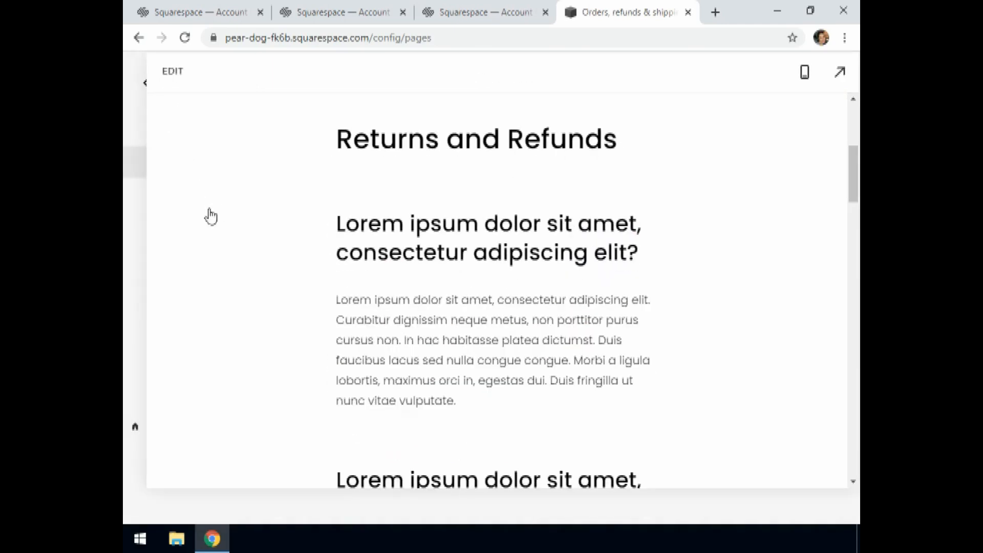